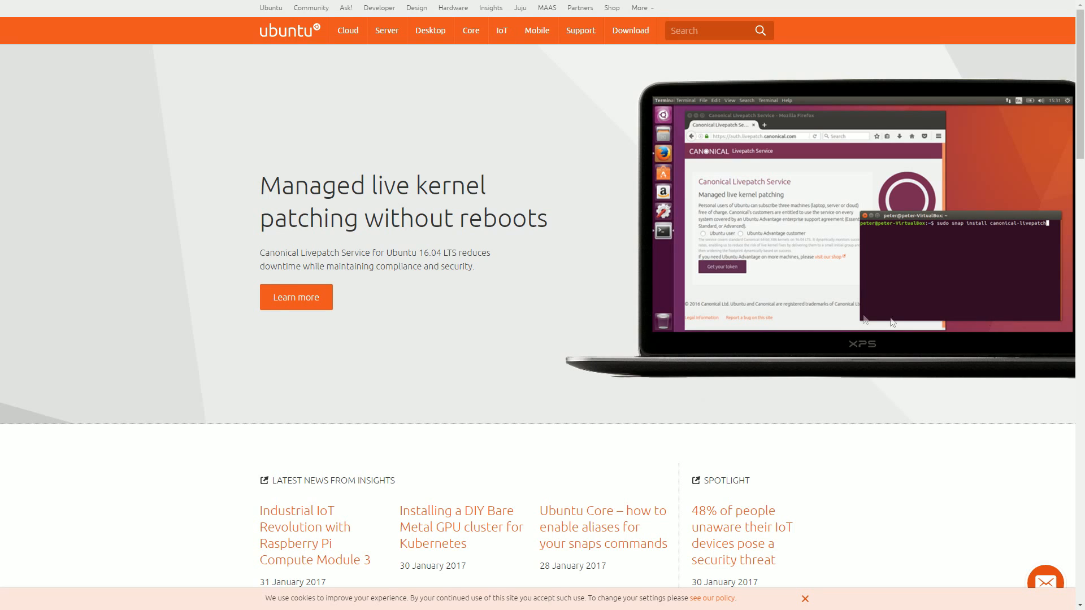
# - Download the Ubuntu 16.04.1 LTS desktop image from the Ubuntu website, skipping the contribution request
pyautogui.click(634, 30)
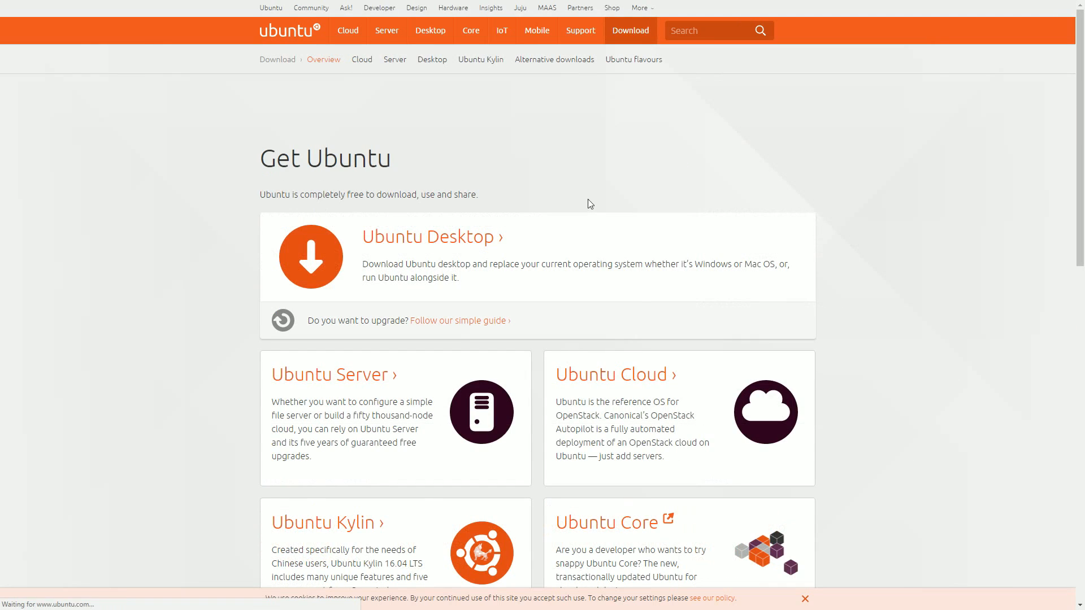
pyautogui.click(447, 227)
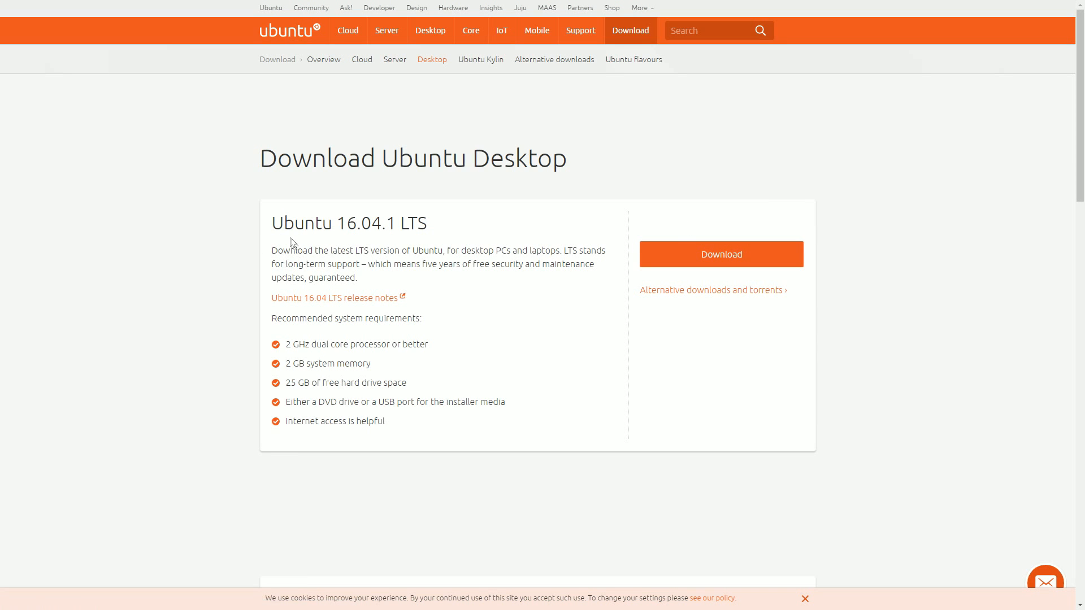
pyautogui.moveTo(284, 224); pyautogui.dragTo(429, 231)
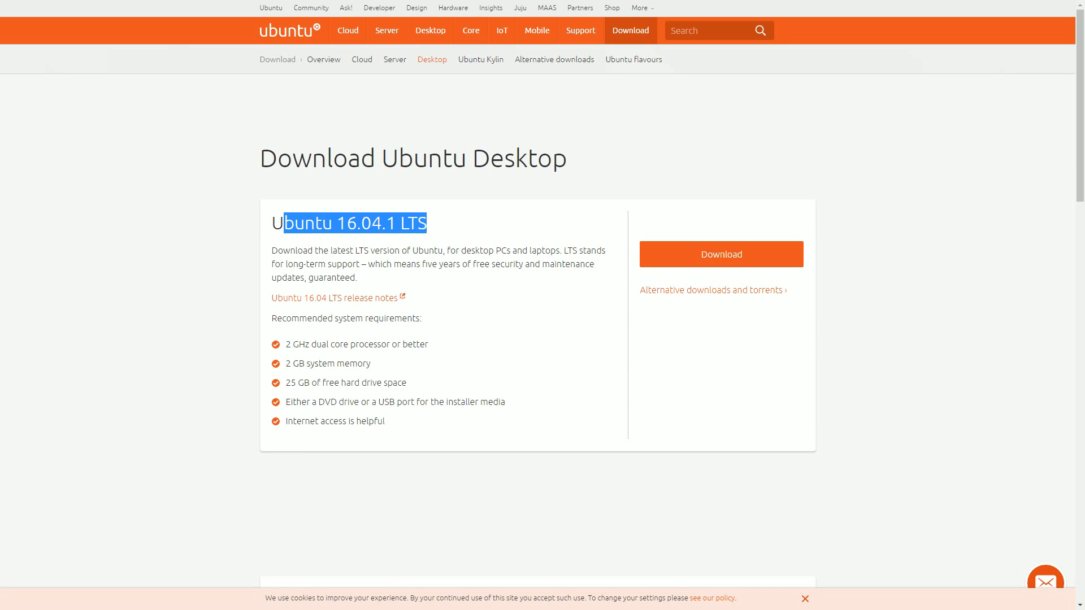
pyautogui.click(452, 240)
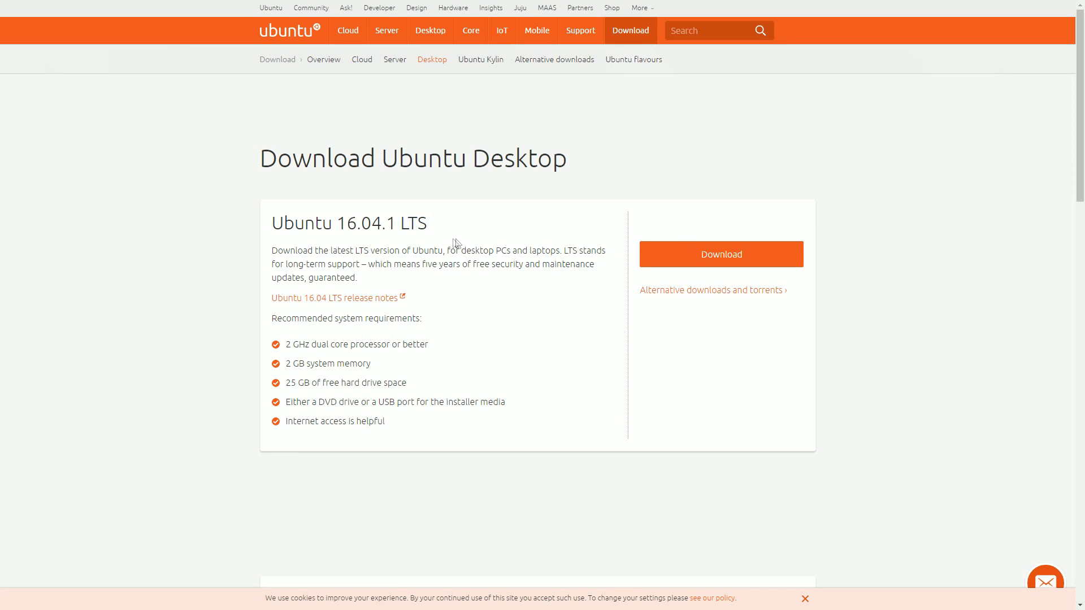
pyautogui.click(705, 259)
pyautogui.scroll(-2, 639, 252)
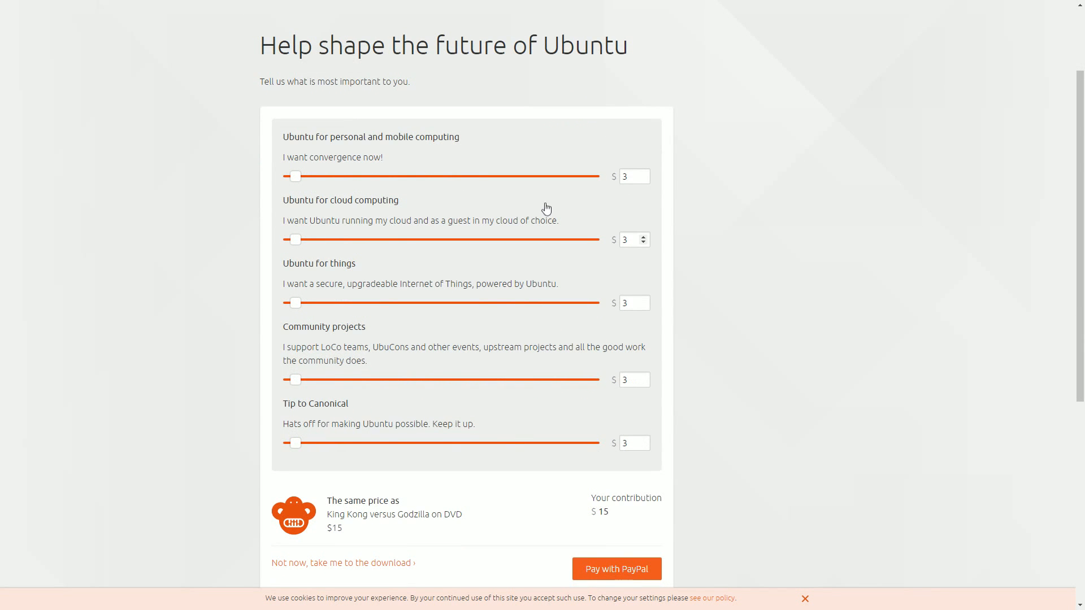
pyautogui.scroll(-3, 542, 209)
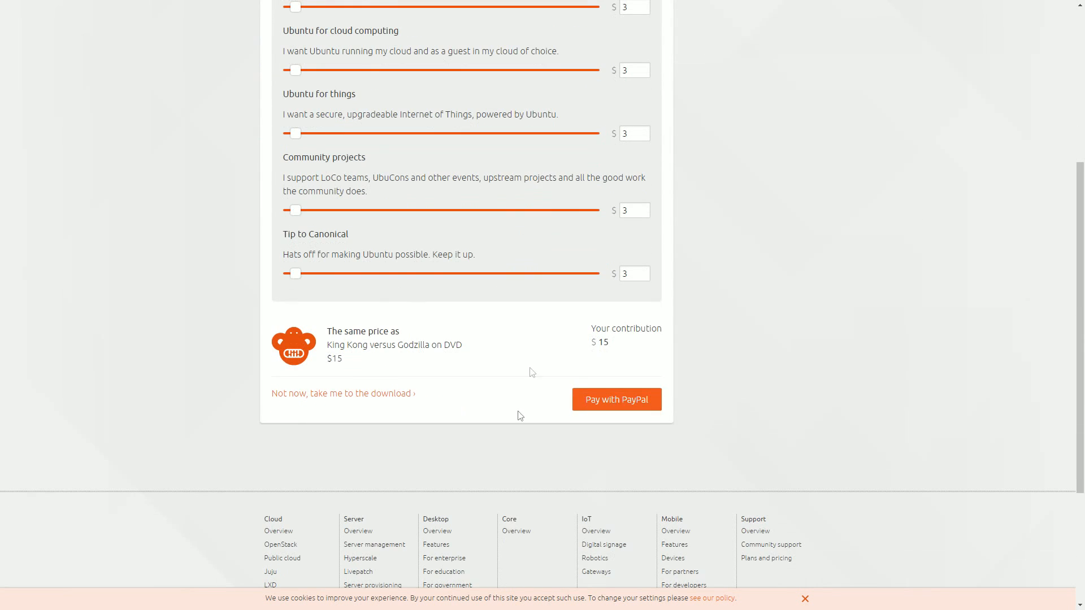
pyautogui.click(372, 401)
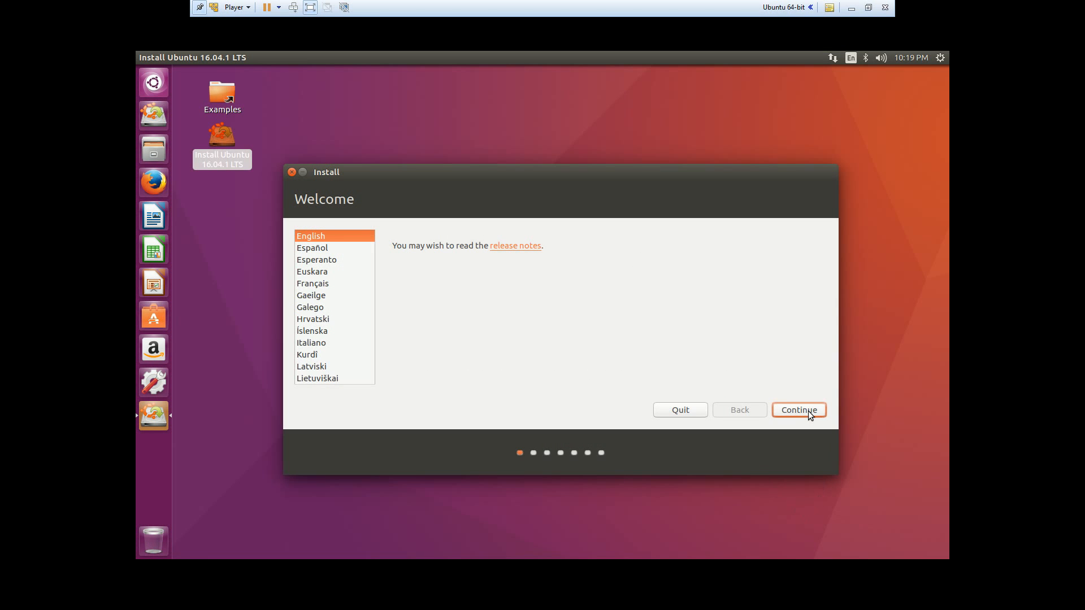
# - Proceed with English as the installer language and enable third-party software for graphics, Wi-Fi, Flash and MP3 without downloading updates
pyautogui.click(809, 412)
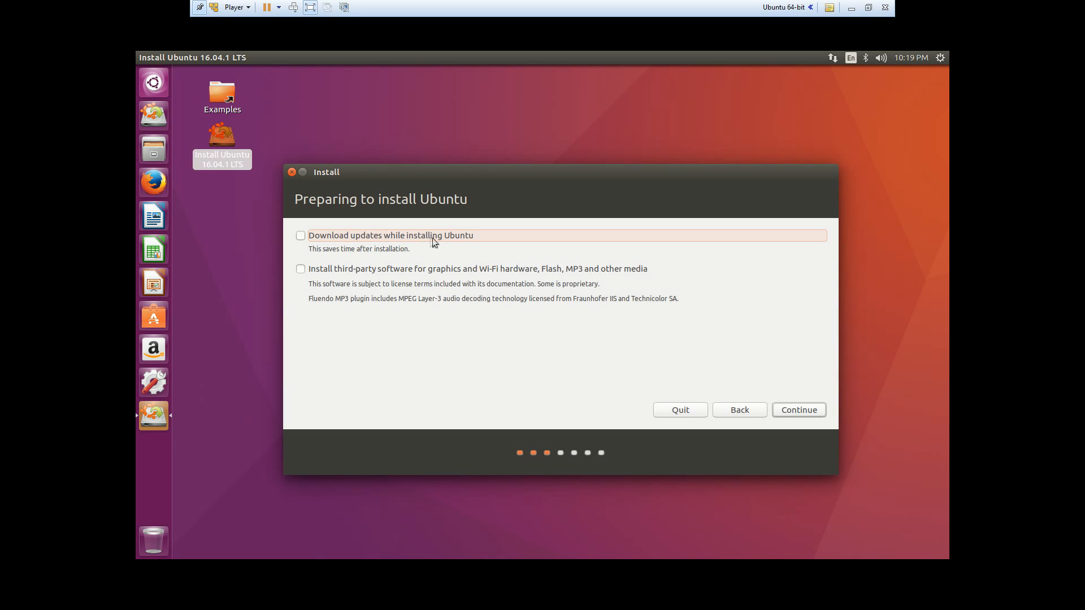
pyautogui.click(301, 271)
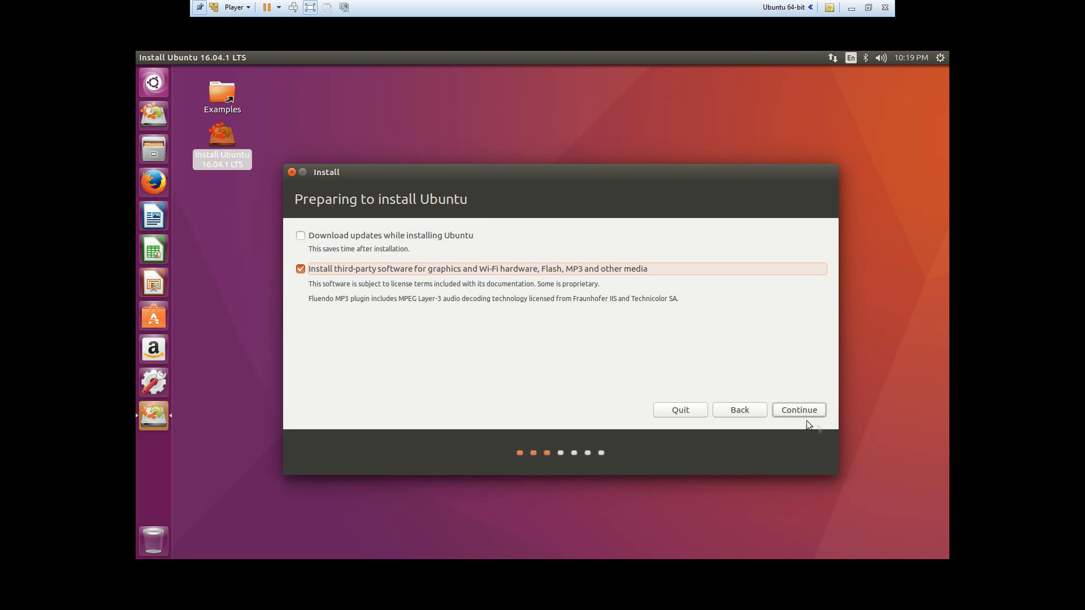
pyautogui.click(792, 406)
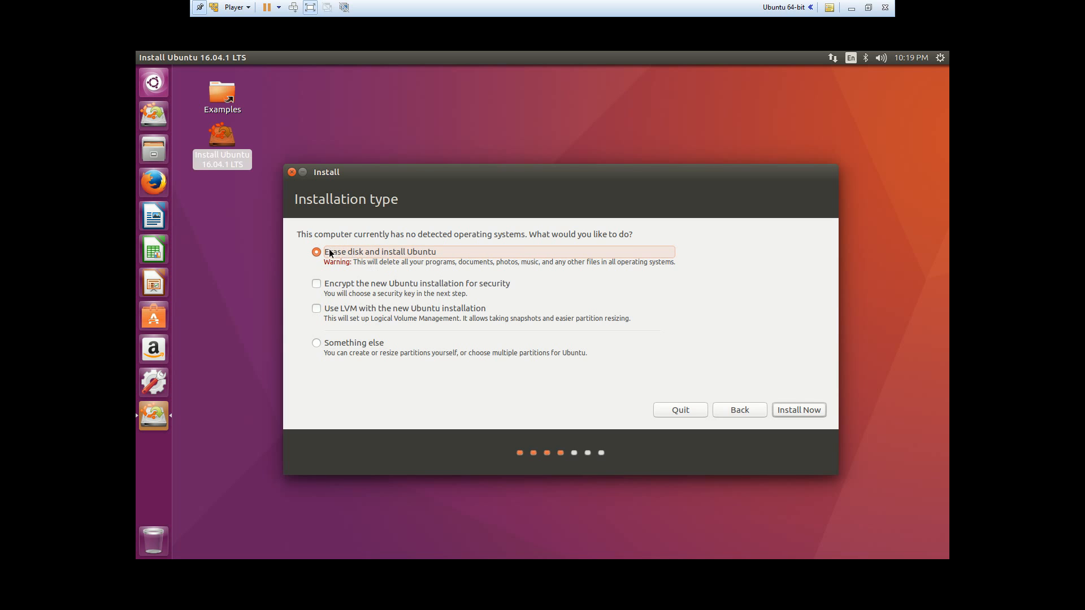
pyautogui.click(446, 283)
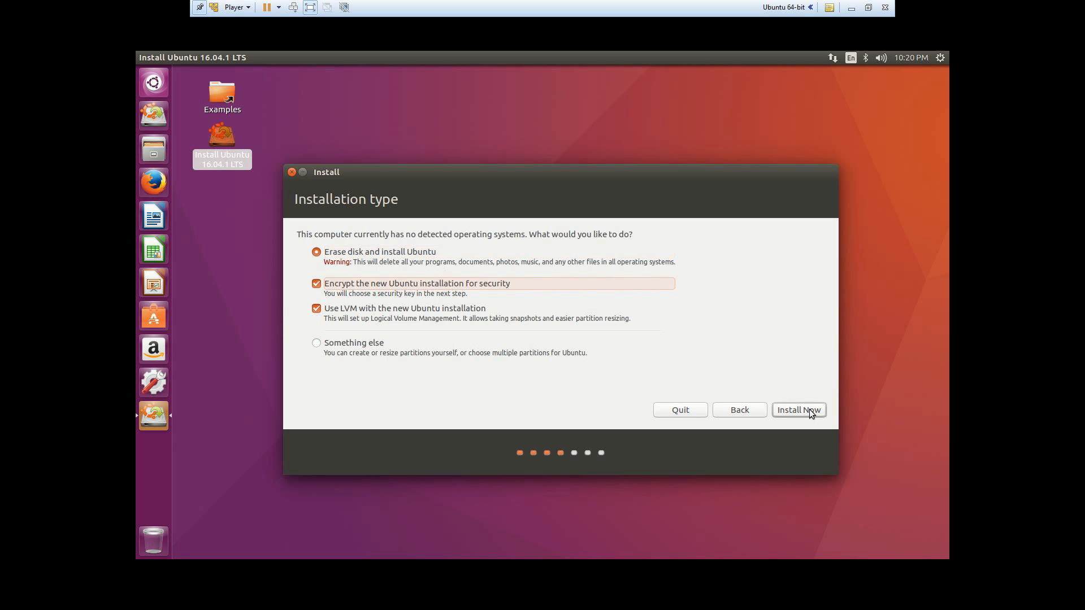
pyautogui.click(809, 410)
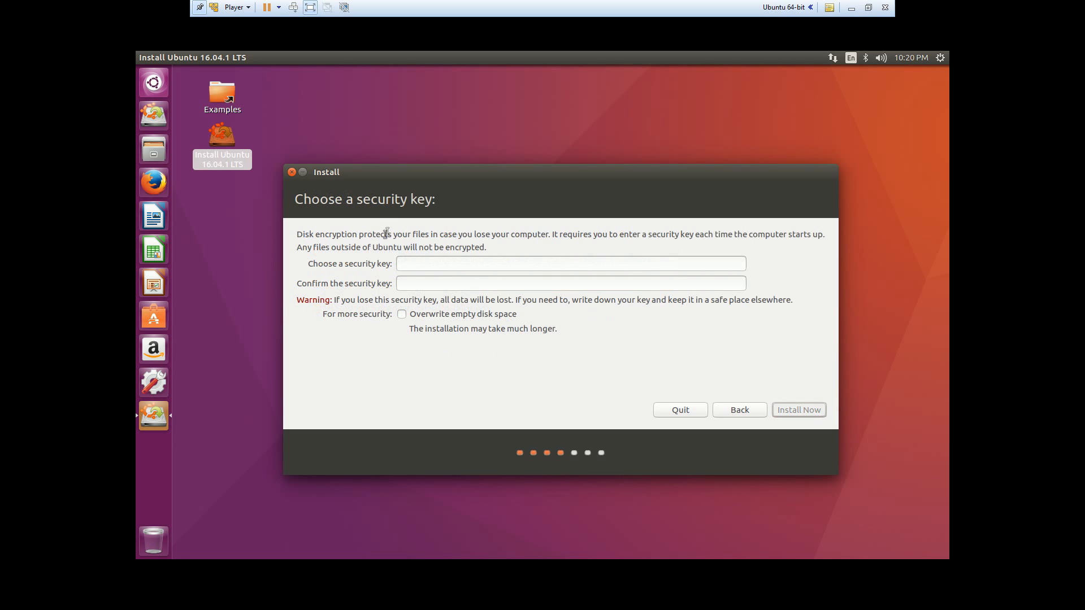
pyautogui.click(478, 282)
pyautogui.click(741, 414)
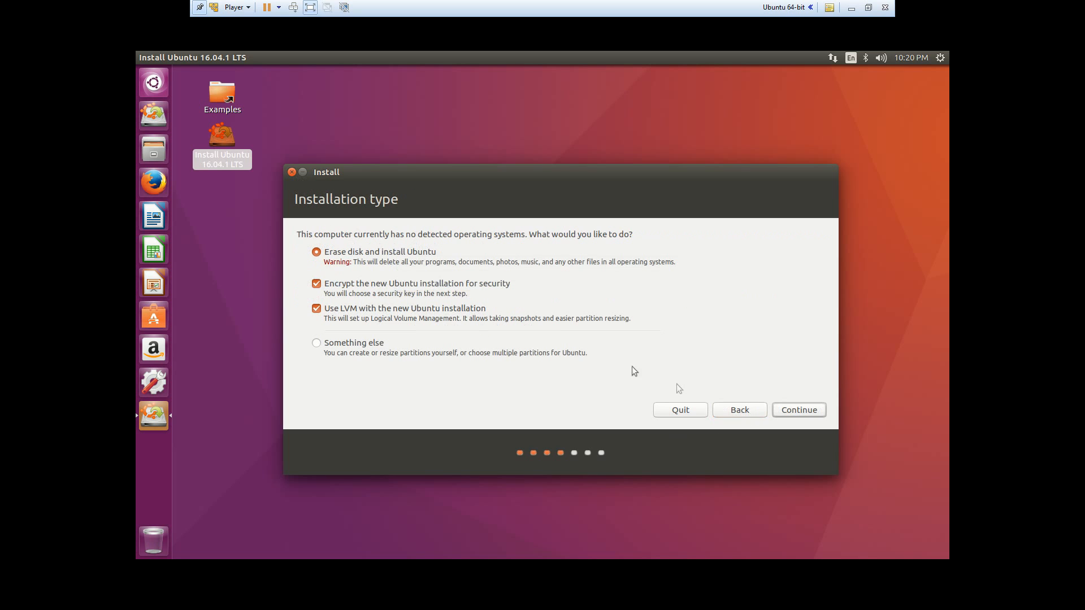
pyautogui.click(390, 283)
pyautogui.click(436, 310)
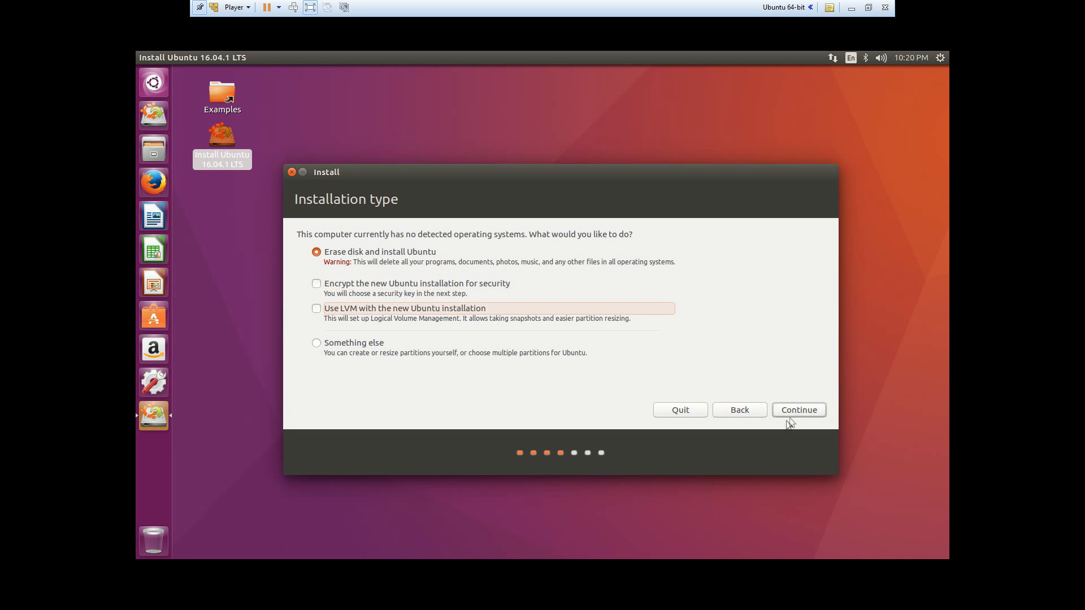
# - Start the installation with the Erase disk and install Ubuntu option and confirm writing the partition changes to disk
pyautogui.click(798, 409)
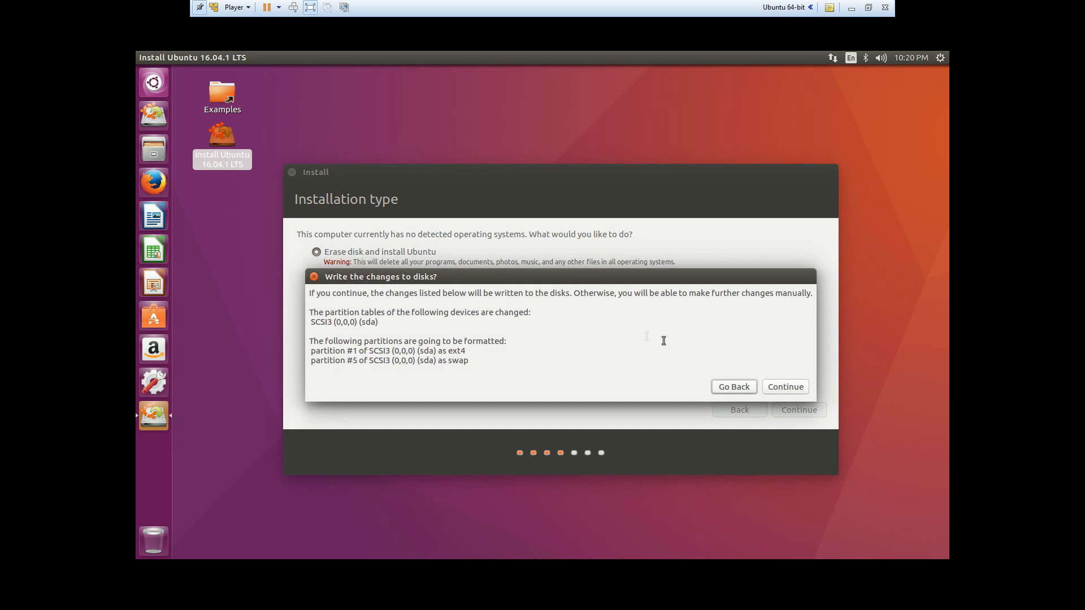
pyautogui.moveTo(319, 312); pyautogui.dragTo(465, 333)
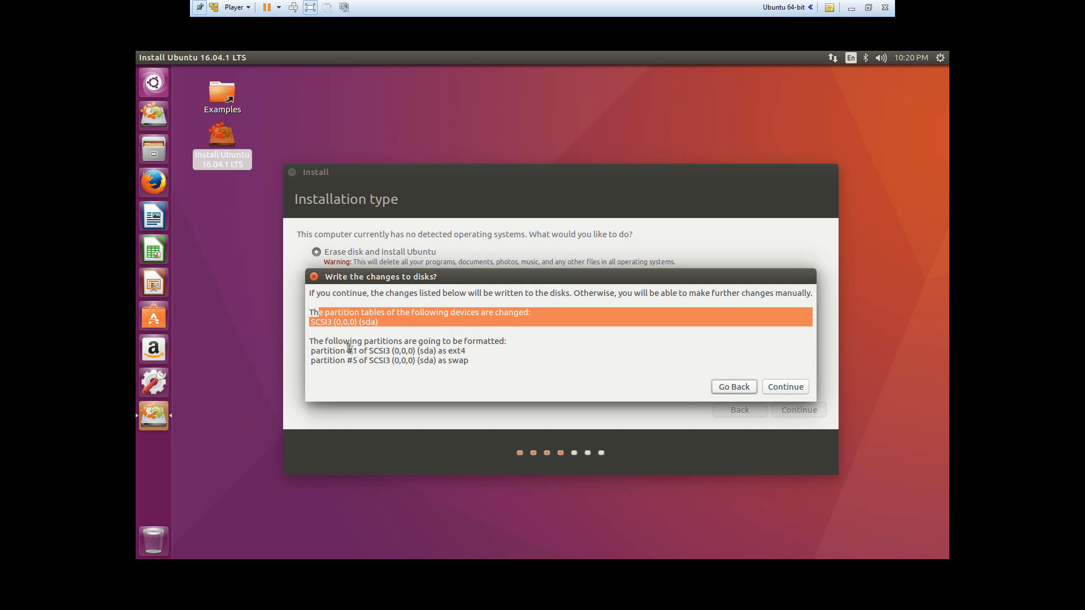
pyautogui.moveTo(351, 343); pyautogui.dragTo(514, 363)
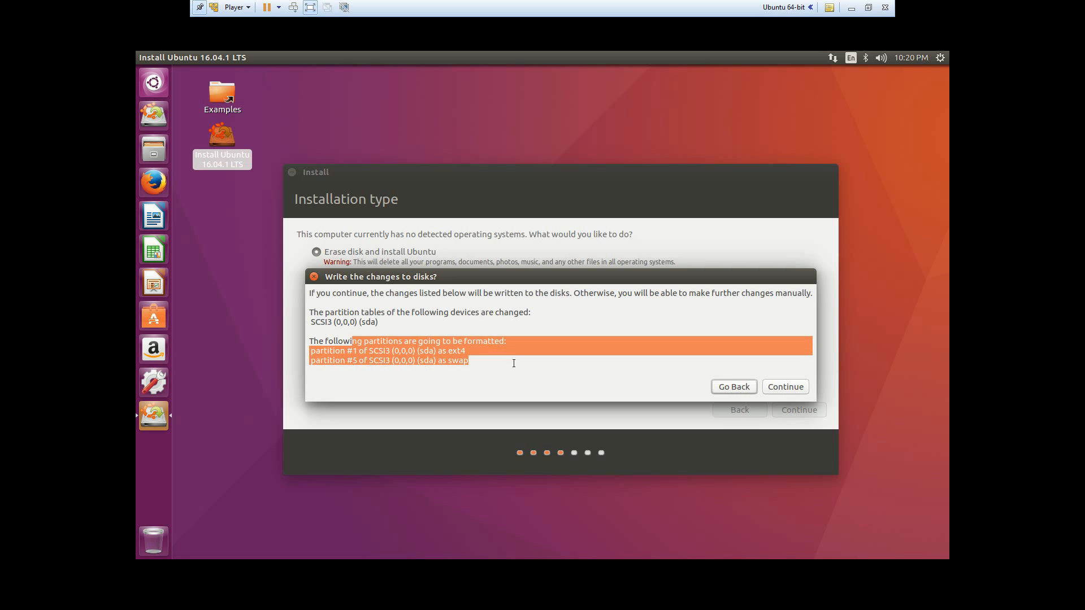
pyautogui.click(514, 363)
pyautogui.click(798, 394)
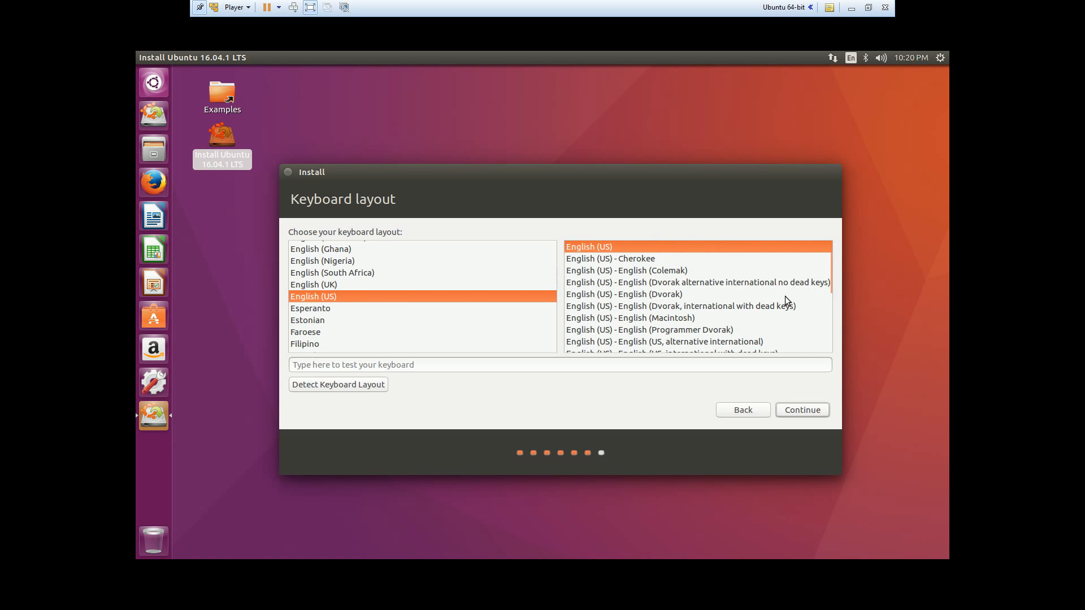
# - Look through the English (US) keyboard variants and continue with the standard English (US) layout
pyautogui.moveTo(830, 275); pyautogui.dragTo(837, 340)
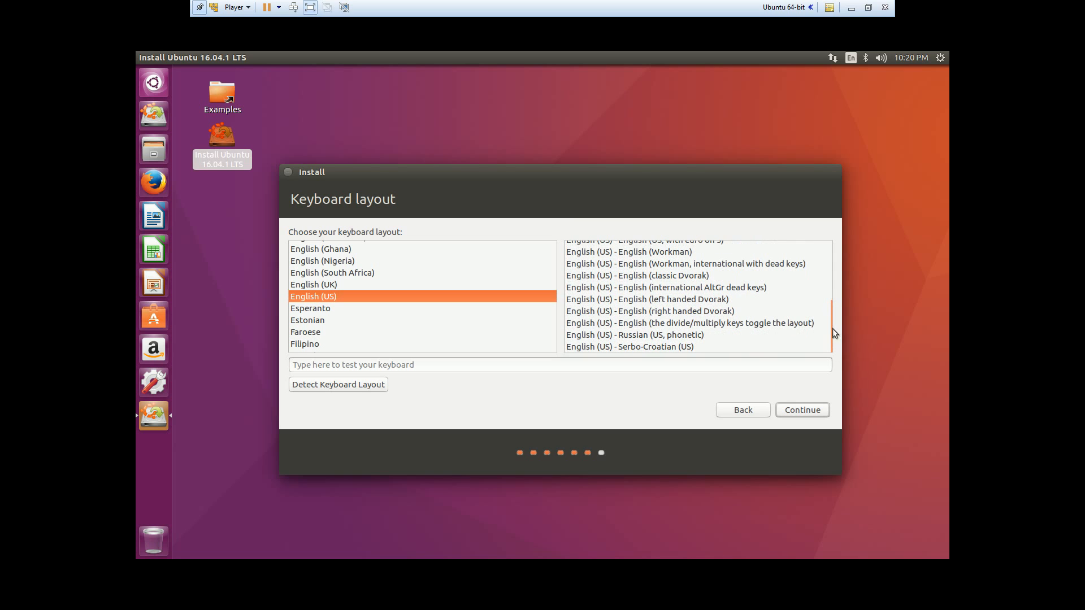
pyautogui.moveTo(828, 338); pyautogui.dragTo(832, 257)
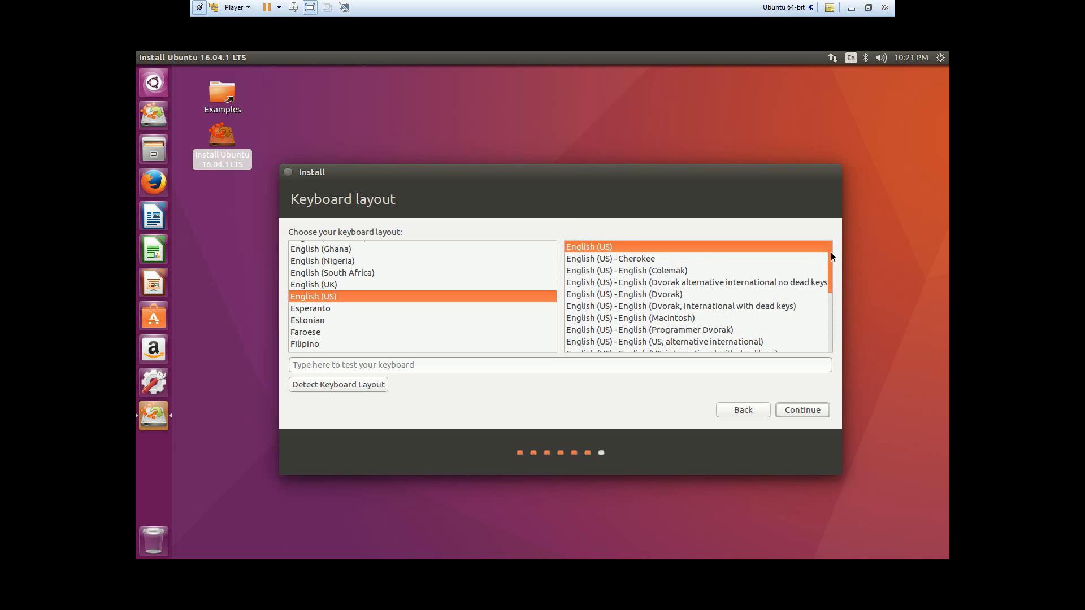
pyautogui.click(803, 410)
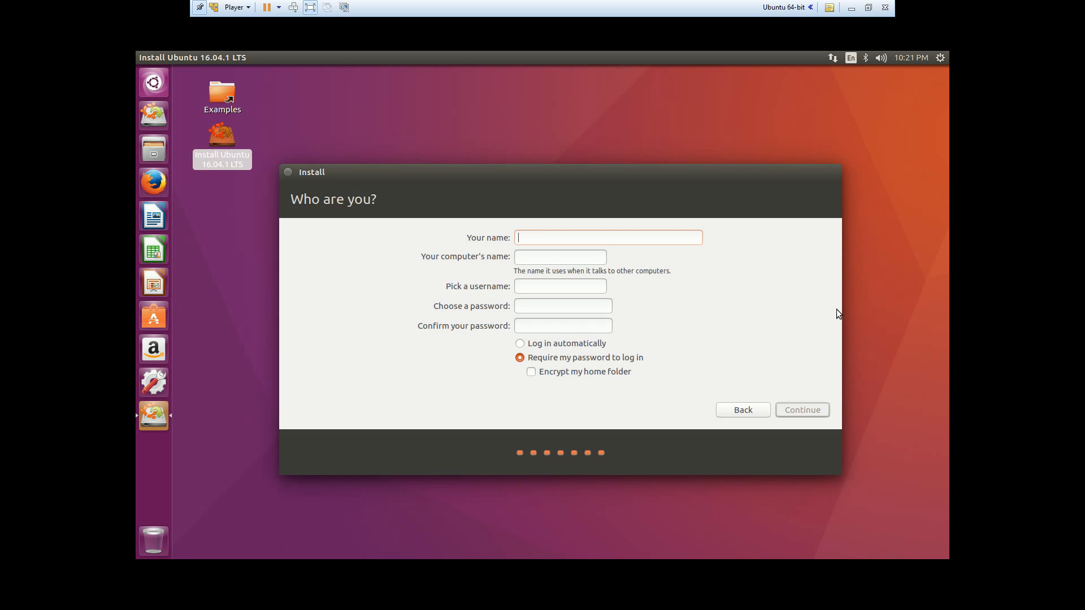
# - Set the account's display name to 10100Linux, the computer's name to Linux-virtual-machine and the username to linux
pyautogui.write('Name ')
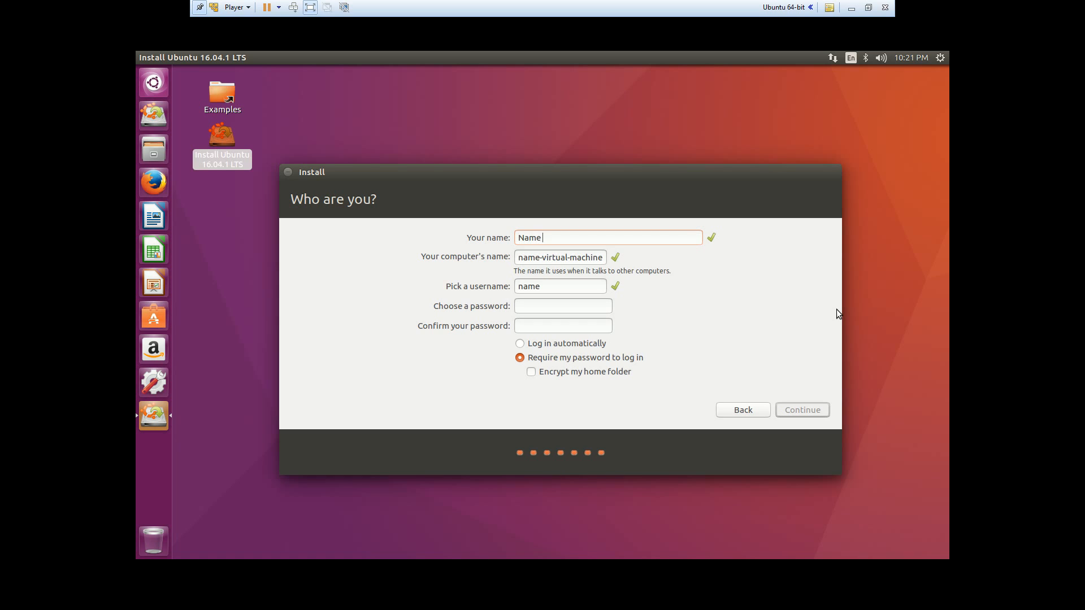
pyautogui.write('Here')
pyautogui.hotkey('ctrl', 'a')
pyautogui.write('10100:inux')
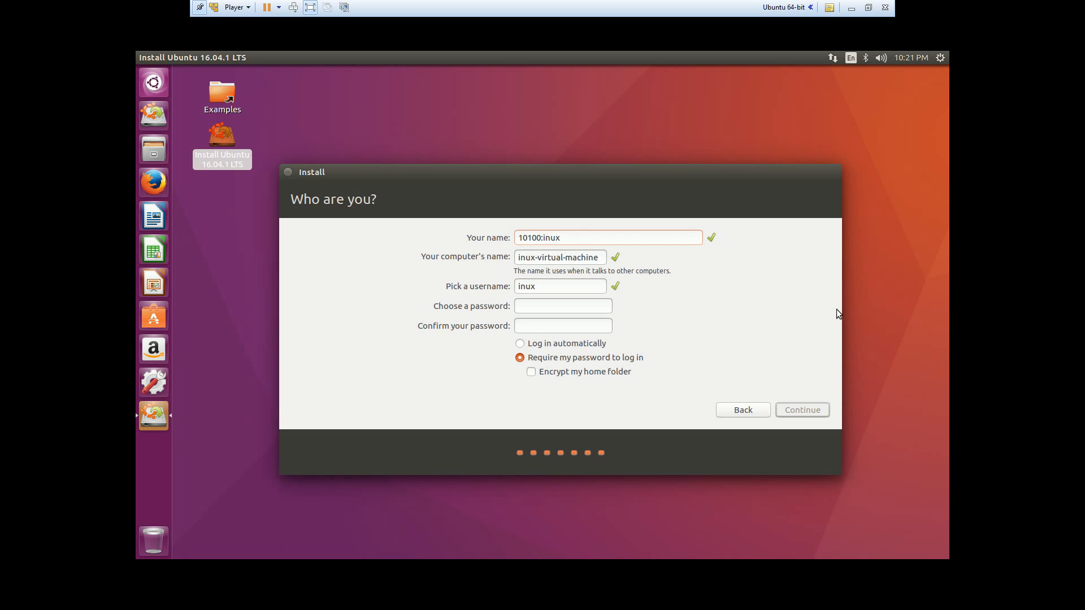
pyautogui.press('Tab')
pyautogui.press('Home')
pyautogui.moveTo(560, 258); pyautogui.dragTo(417, 255)
pyautogui.click(565, 258)
pyautogui.click(592, 258)
pyautogui.write('L')
# - Enable automatic login, enter and confirm the account password, and continue the installation
pyautogui.click(585, 311)
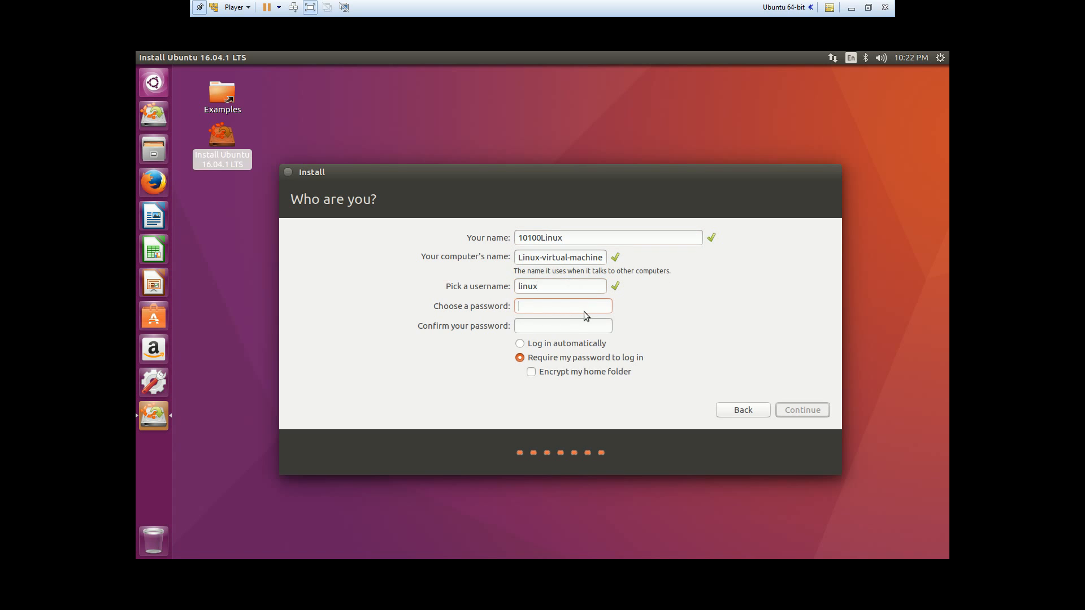
pyautogui.click(522, 344)
pyautogui.write('********')
pyautogui.press('Tab')
pyautogui.write('********')
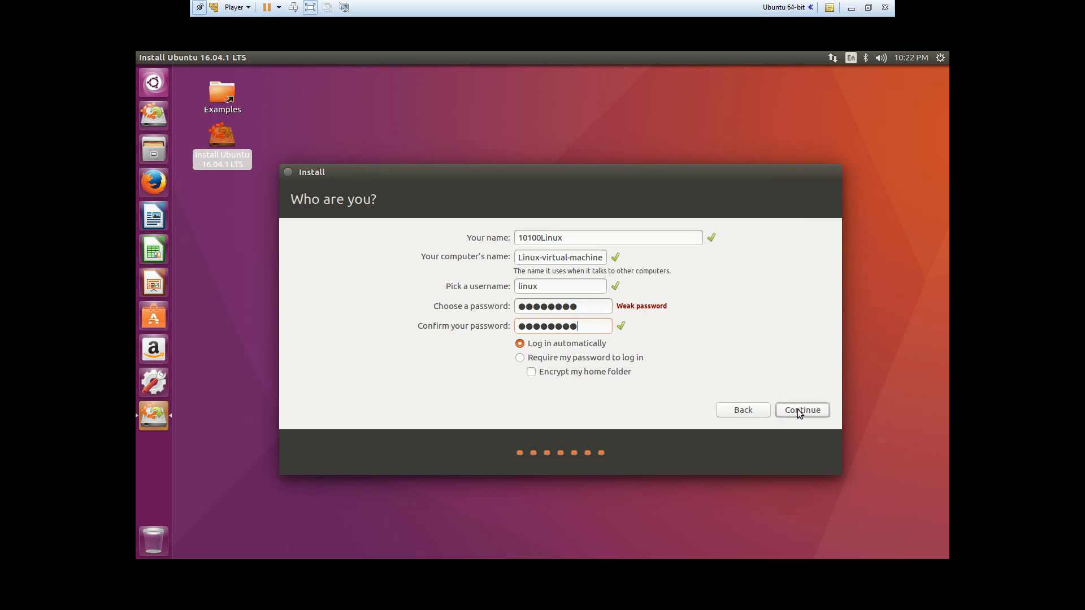
pyautogui.click(800, 410)
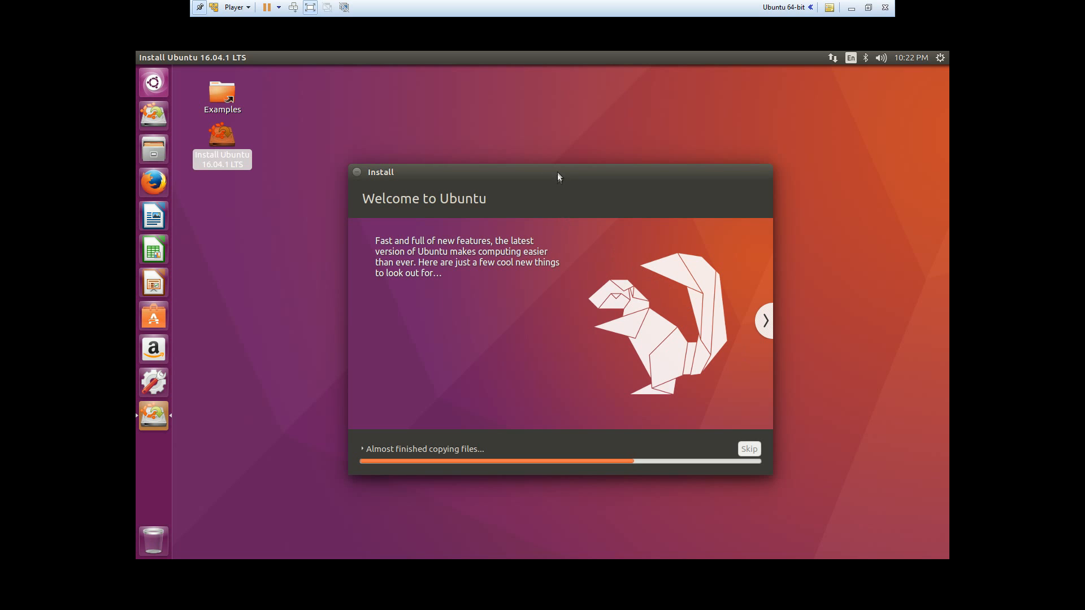
# - Expand the installation details, restart the machine once the installation completes, and confirm the installation medium's removal
pyautogui.click(364, 449)
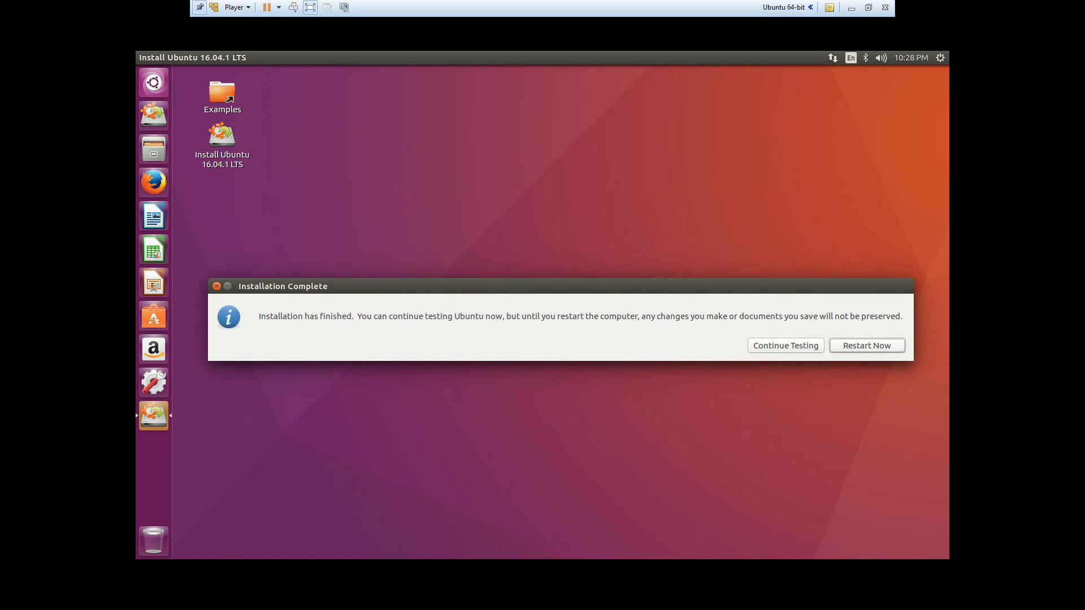
pyautogui.click(859, 345)
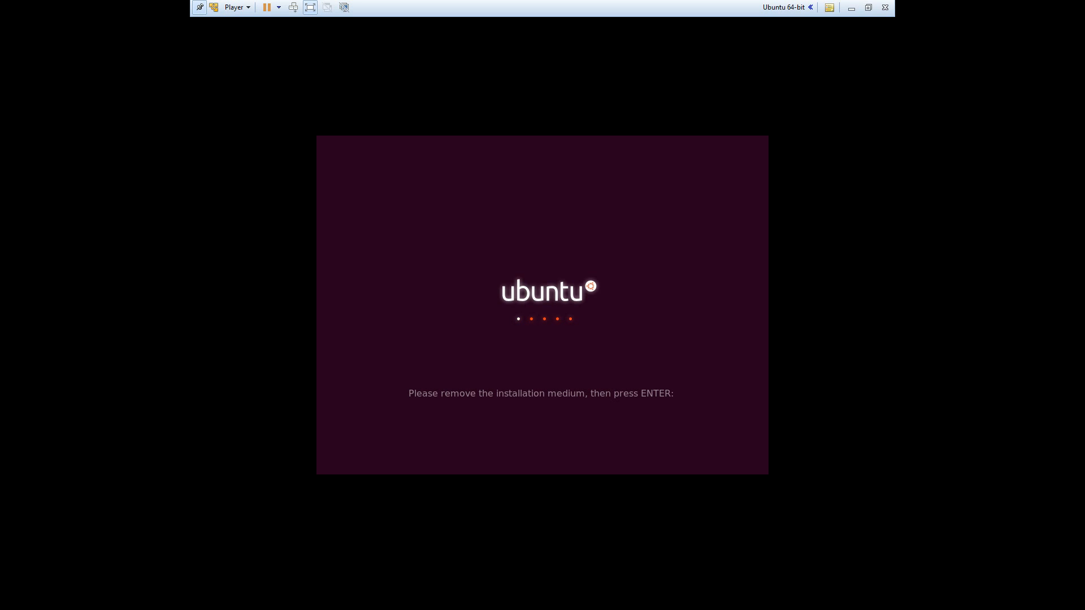
pyautogui.press('Return')
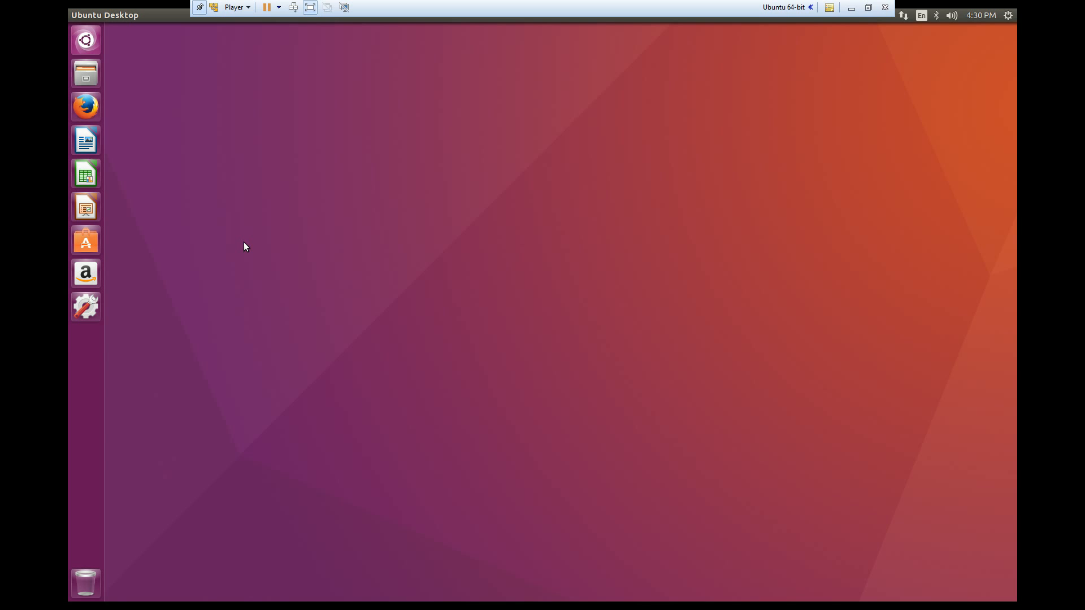
# - Open a maximized terminal and refresh the package lists with sudo apt-get update, entering the account password
pyautogui.hotkey('ctrl', 'alt', 't')
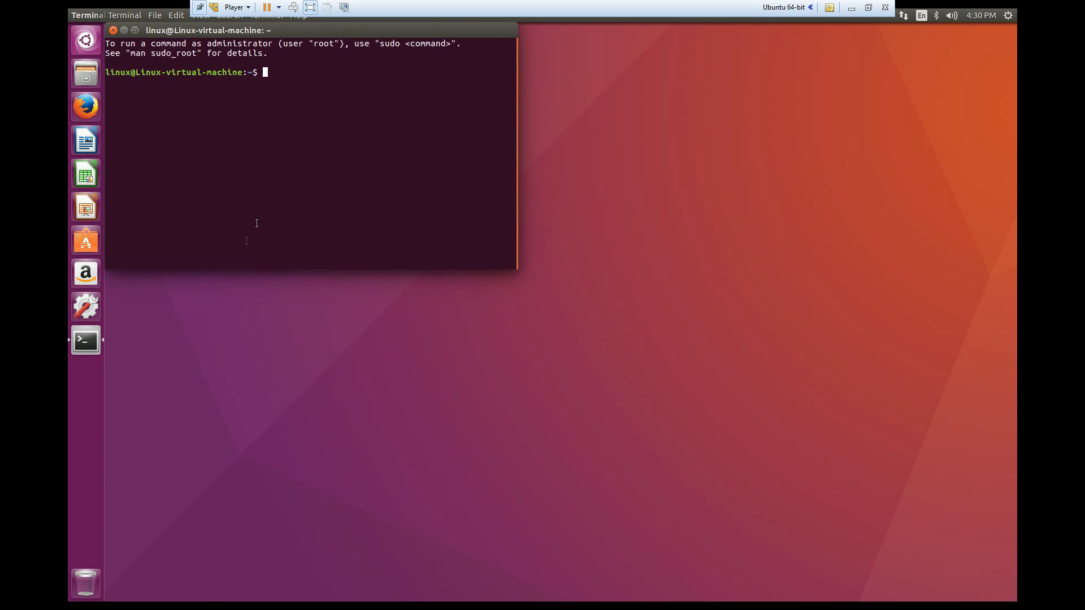
pyautogui.press('ctrl+super+Up')
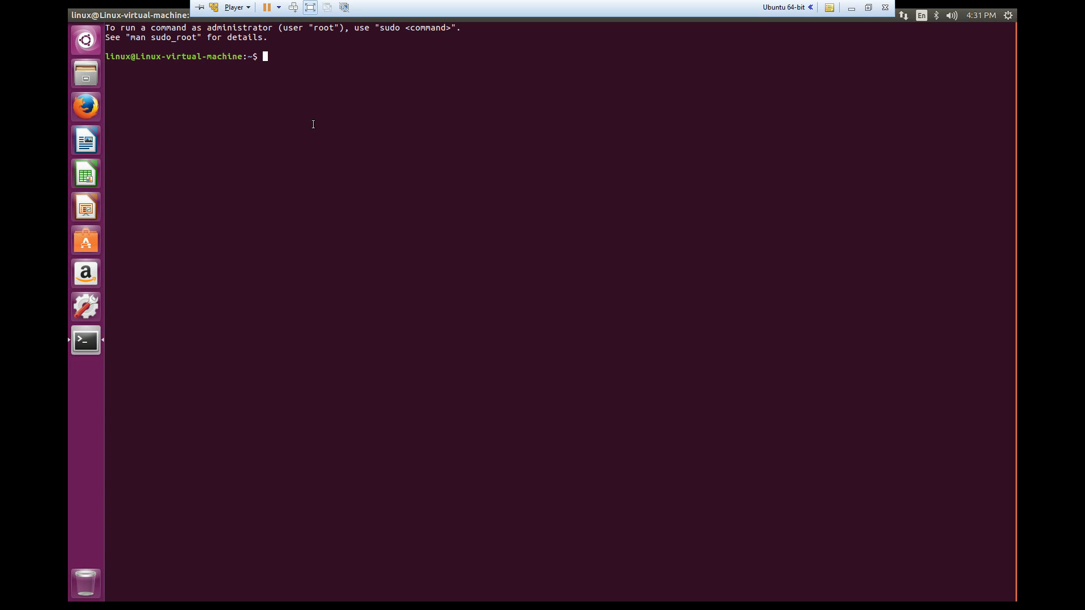
pyautogui.write('sudo apt-get update')
pyautogui.press('Return')
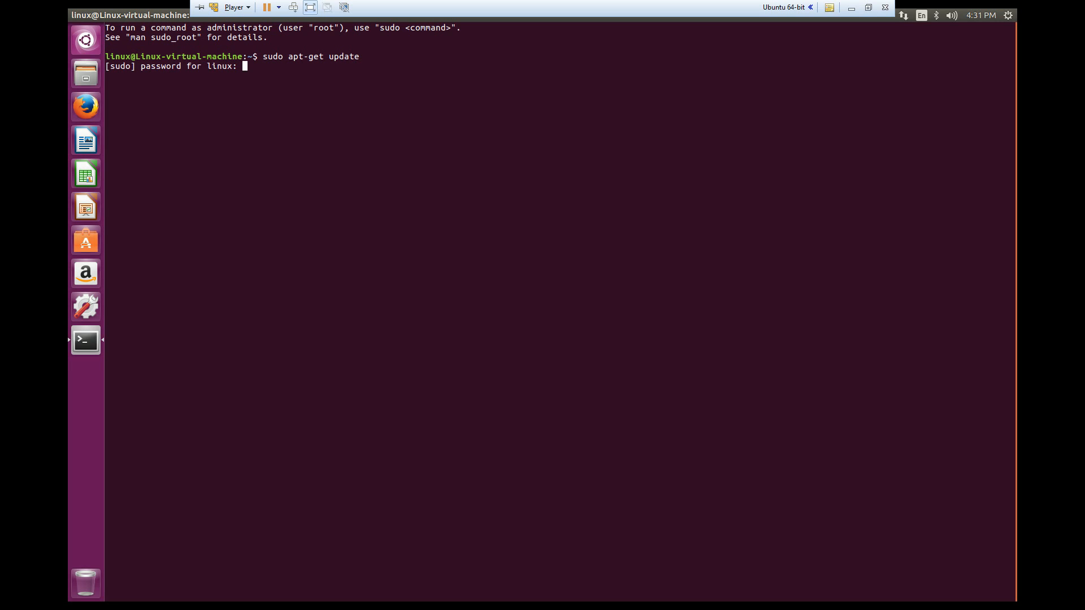
pyautogui.press('Return')
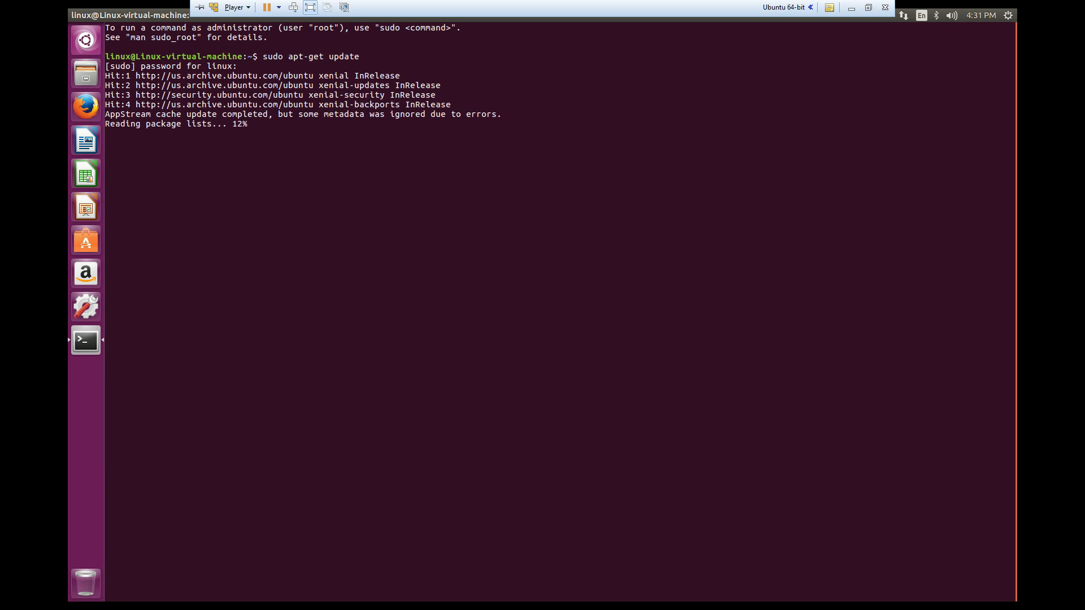
# - Run sudo apt-get dist-upgrade and agree to install the package upgrades
pyautogui.write('sudo apt-get')
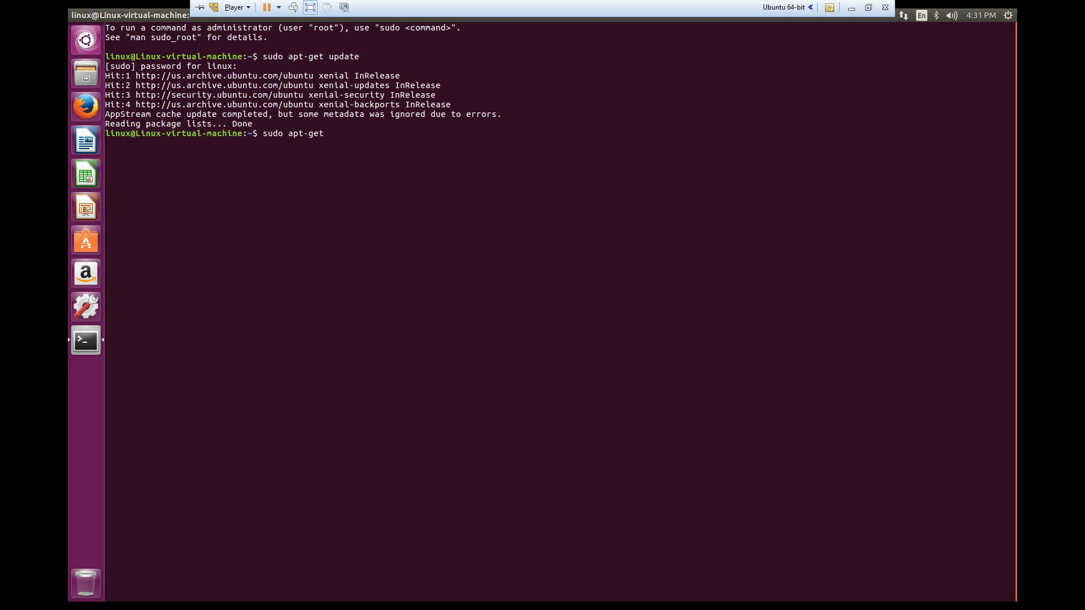
pyautogui.write(' dist-upgrade')
pyautogui.press('Return')
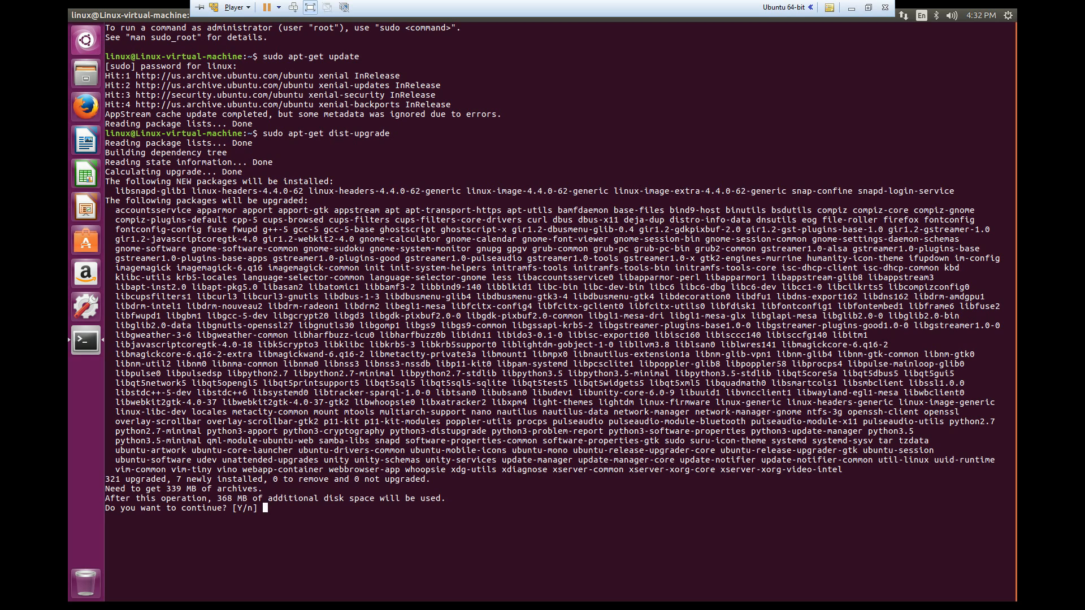
pyautogui.write('y')
pyautogui.press('Return')
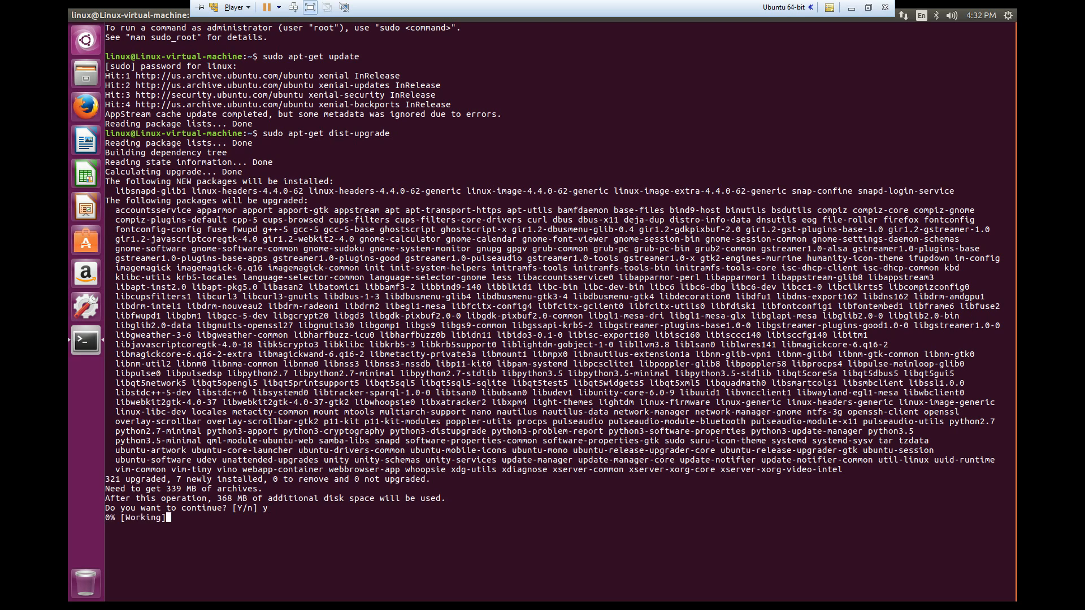